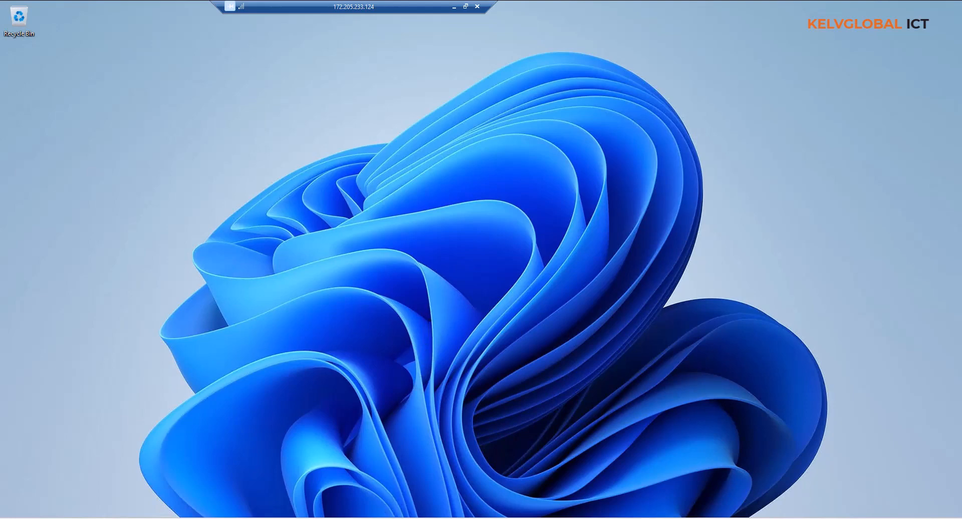
Step: Open the Remote Desktop page in the Windows system settings and keep Remote Desktop enabled
key(super)
click(415, 240)
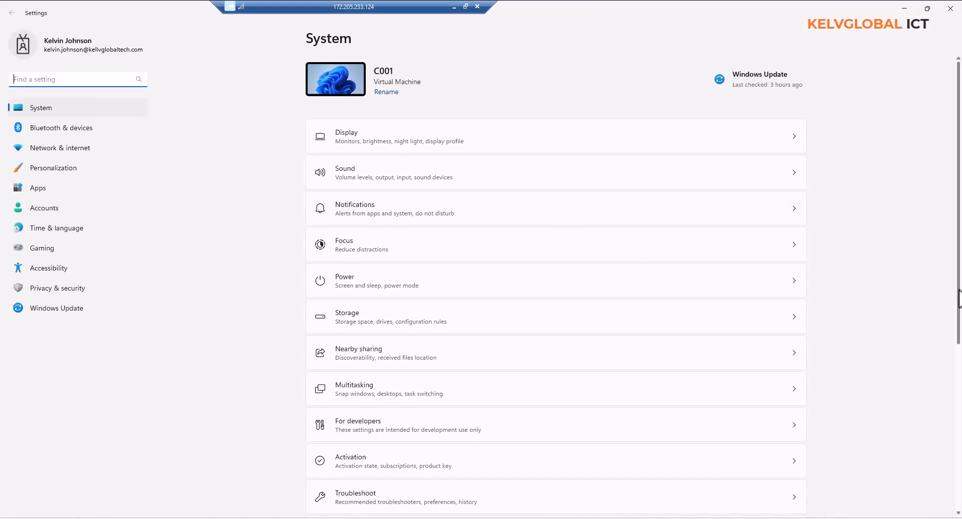
scroll(958, 299, down, 5)
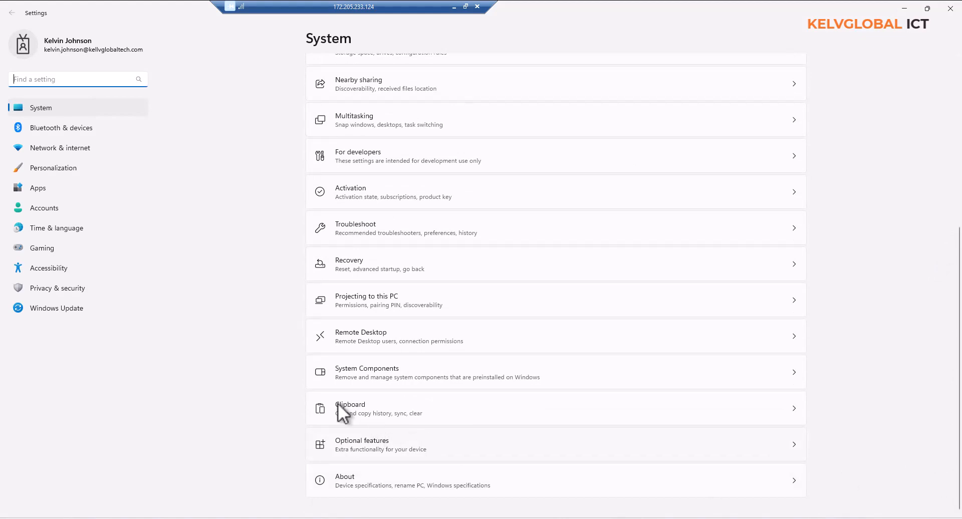
click(365, 340)
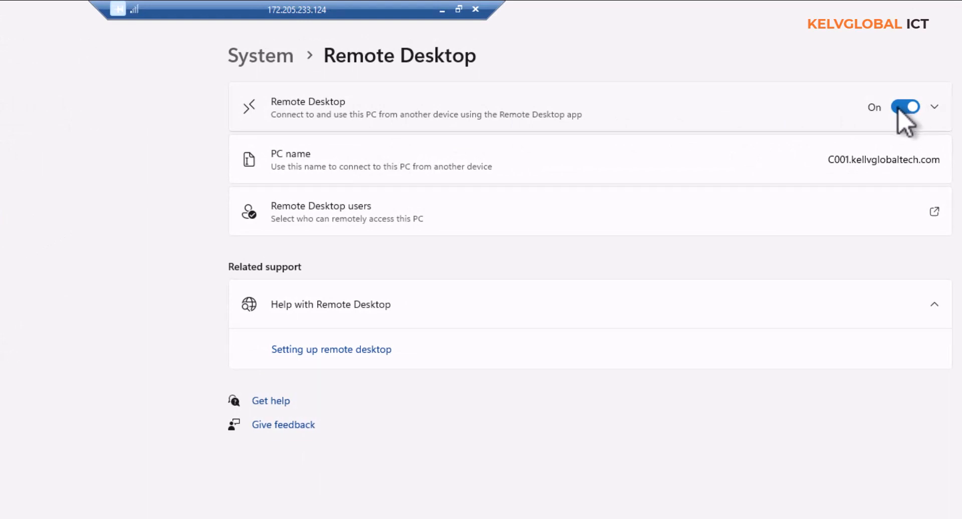
click(906, 106)
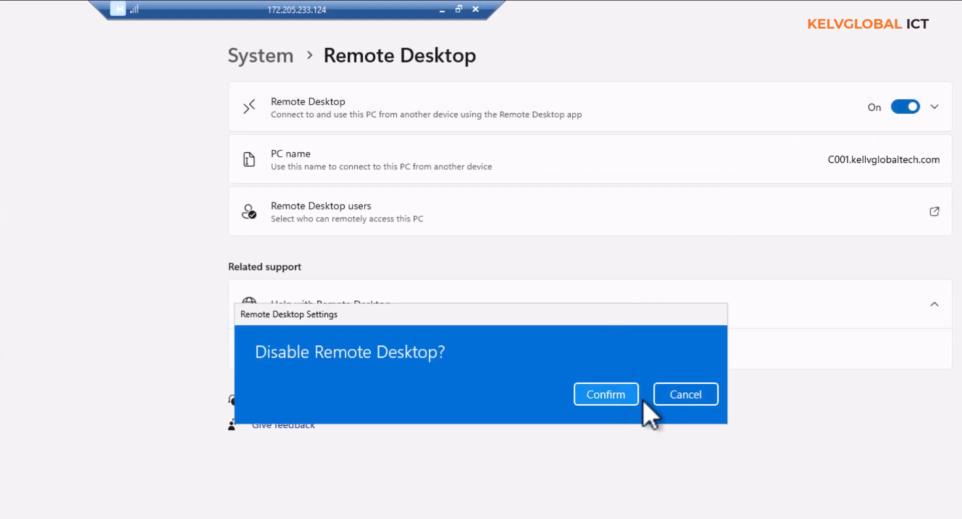
click(678, 393)
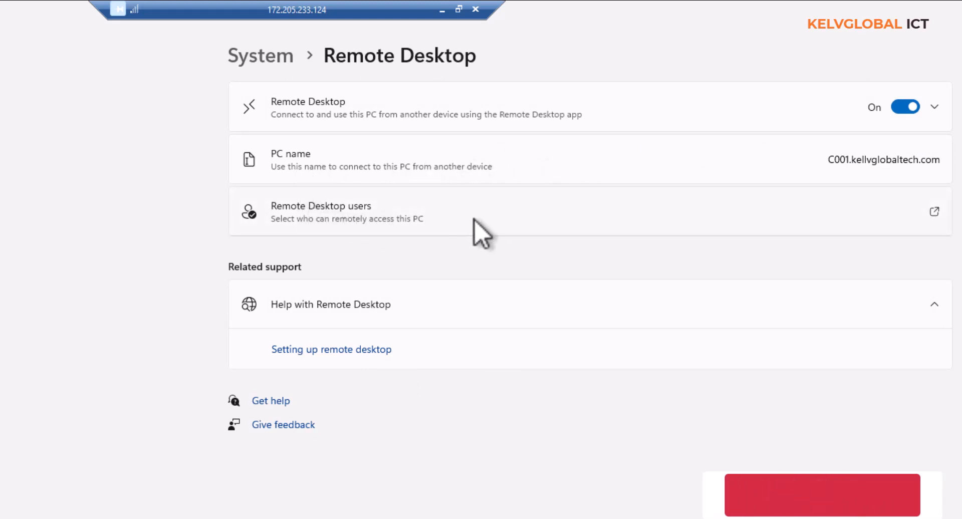
Step: Open the list of users allowed to connect remotely to this PC and select the existing domain user
click(935, 212)
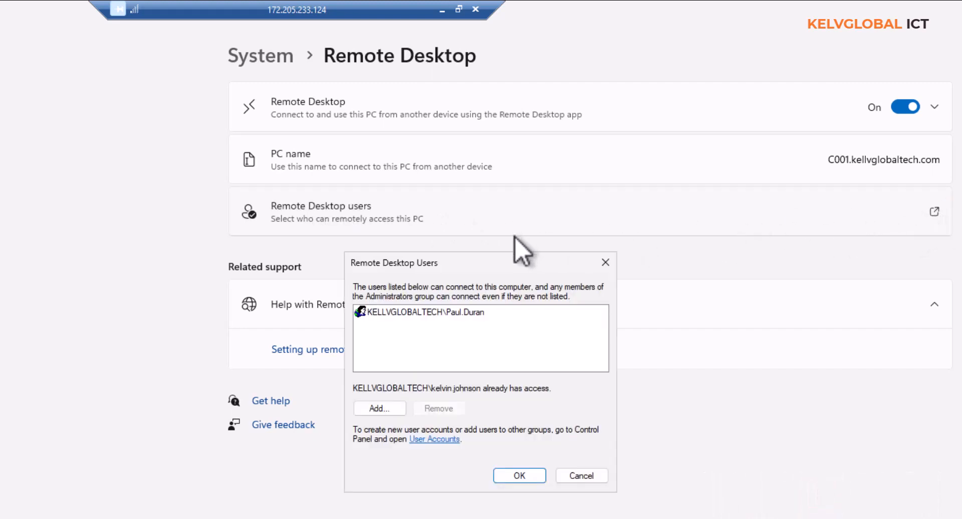
drag(498, 260, 314, 232)
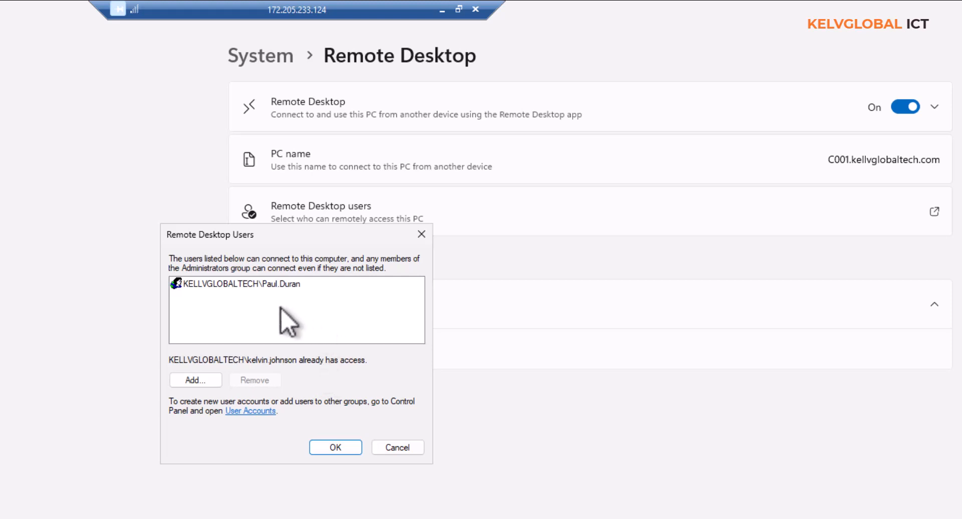
click(274, 289)
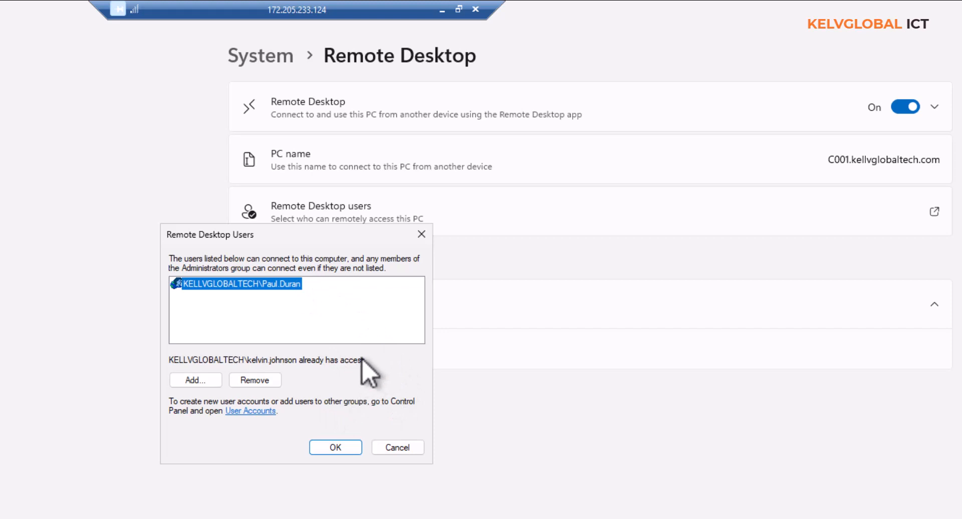
Step: Search the kellvglobaltech.com domain and add the user listed directly below the Allowed RODC group as a Remote Desktop user
click(213, 383)
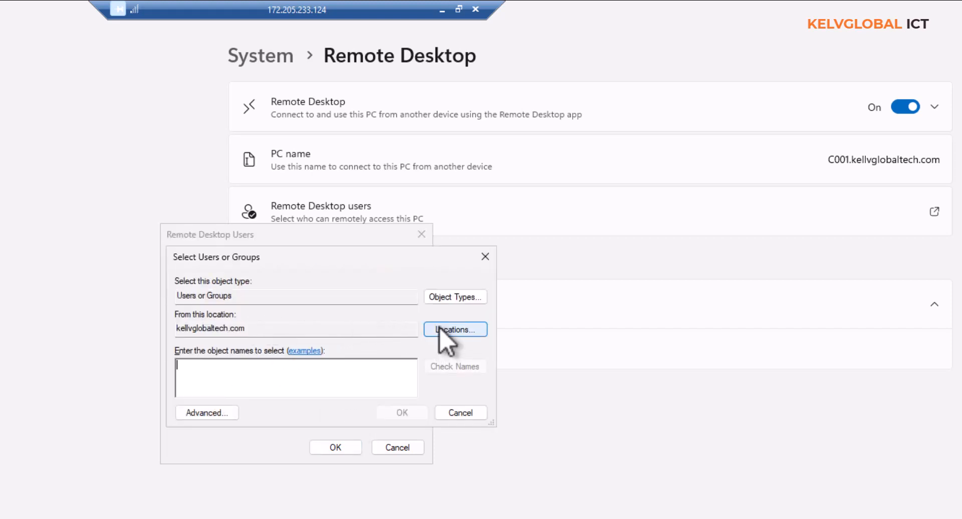
click(210, 414)
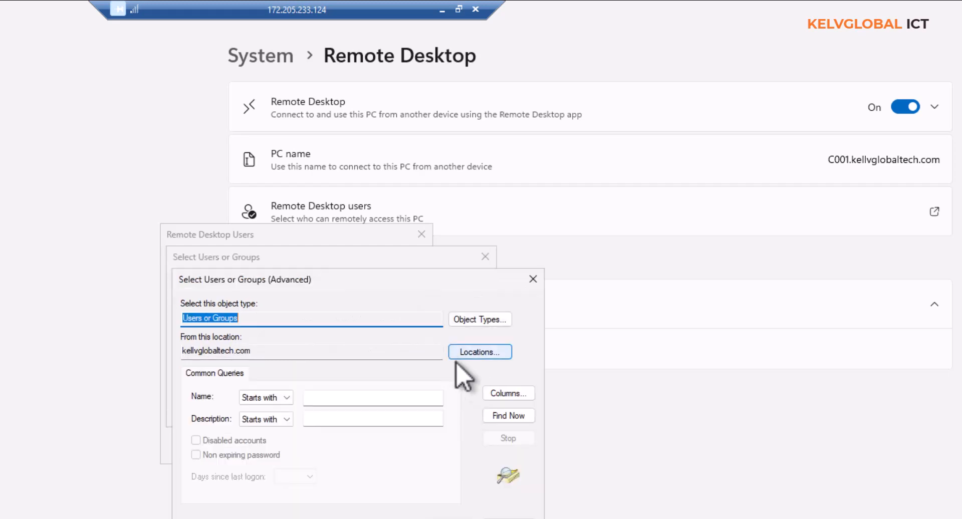
click(508, 415)
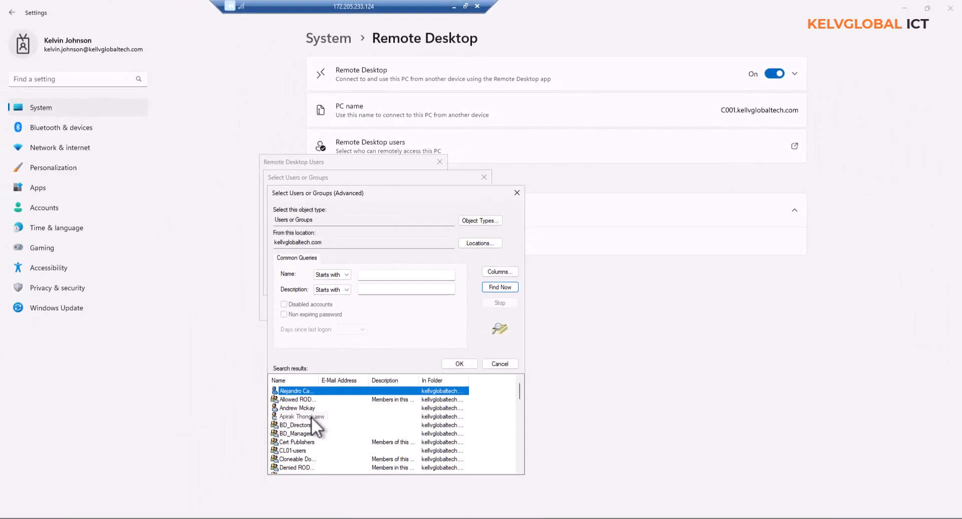
scroll(311, 418, down, 2)
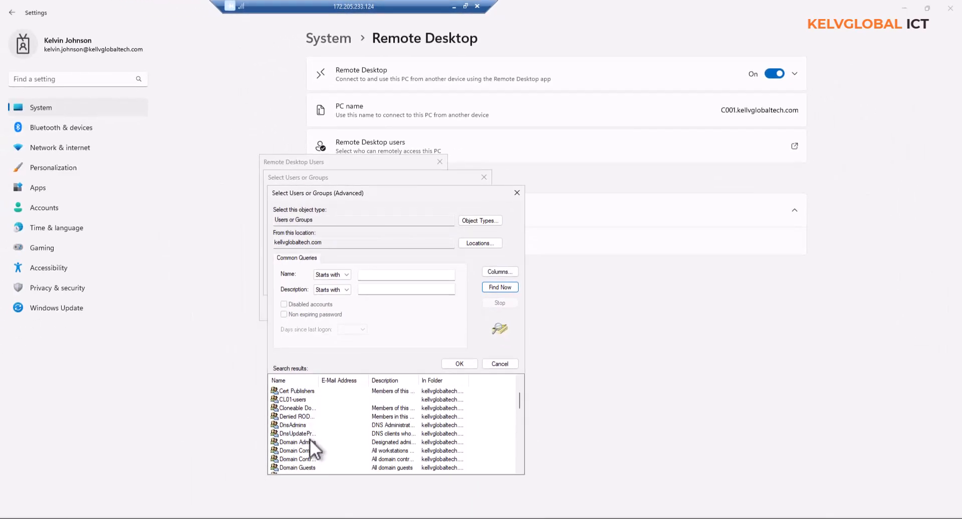
scroll(302, 411, up, 2)
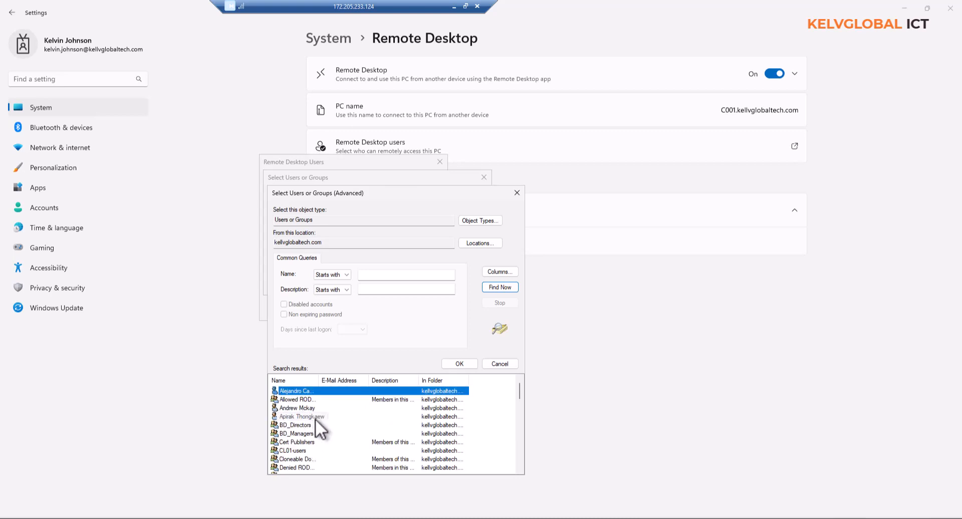
click(309, 409)
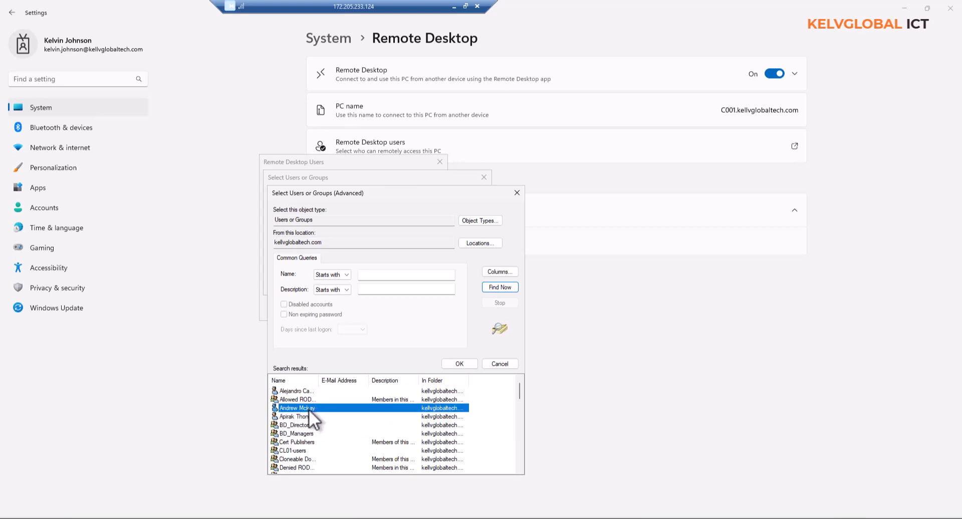
click(460, 364)
click(427, 284)
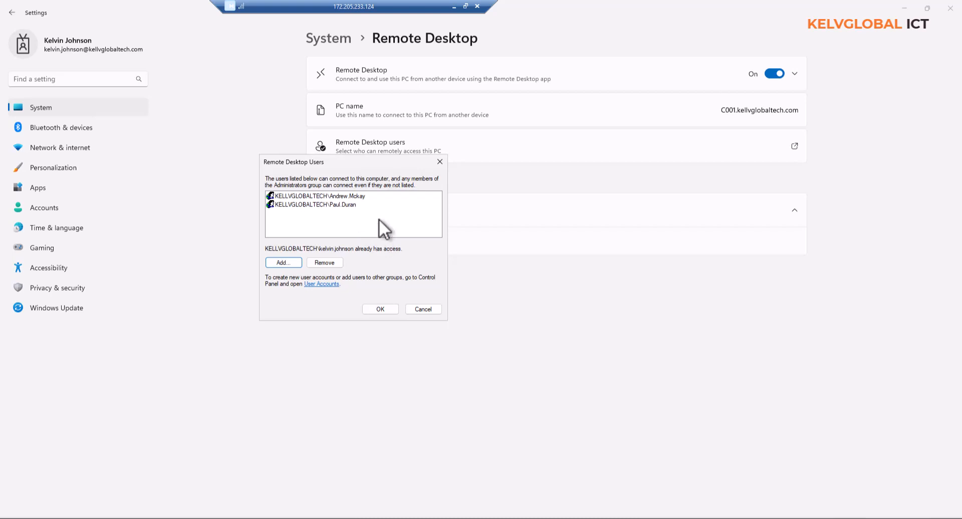
Step: Search the domain for the Remote-Desktop-Users group and add it to the PC's allowed Remote Desktop users
click(284, 263)
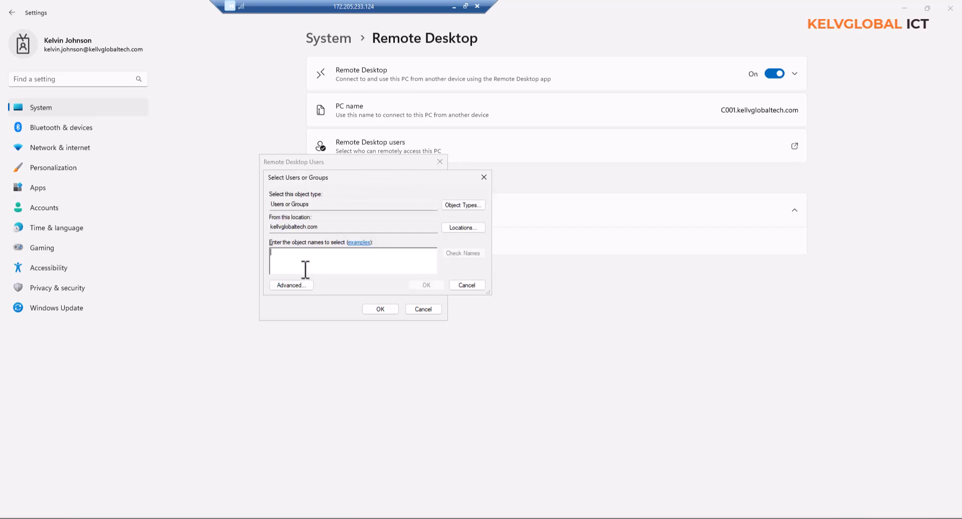
click(304, 284)
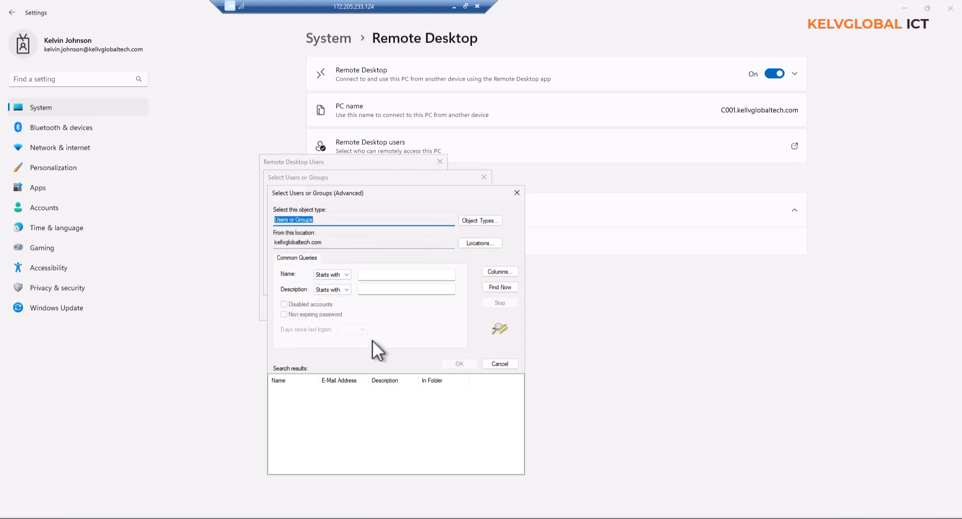
click(489, 288)
click(343, 424)
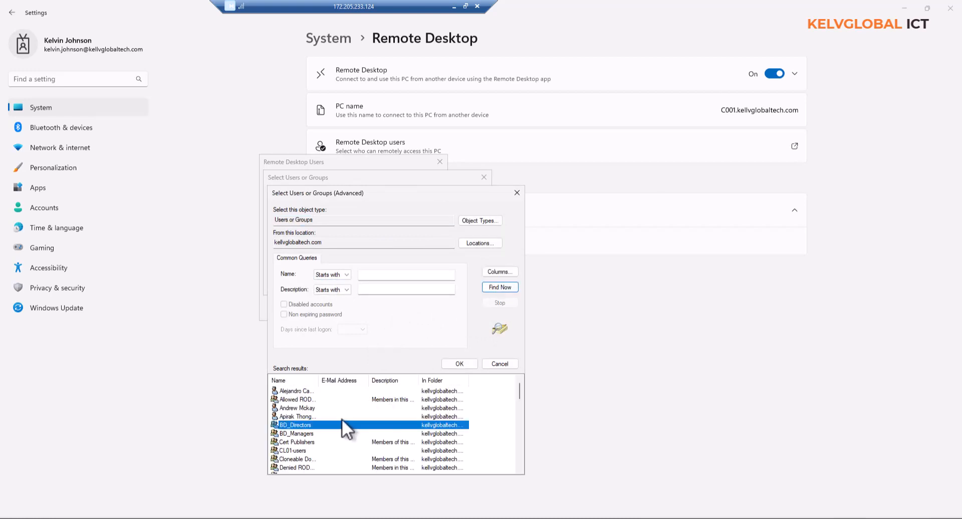
key(r)
key(r)
key(r)
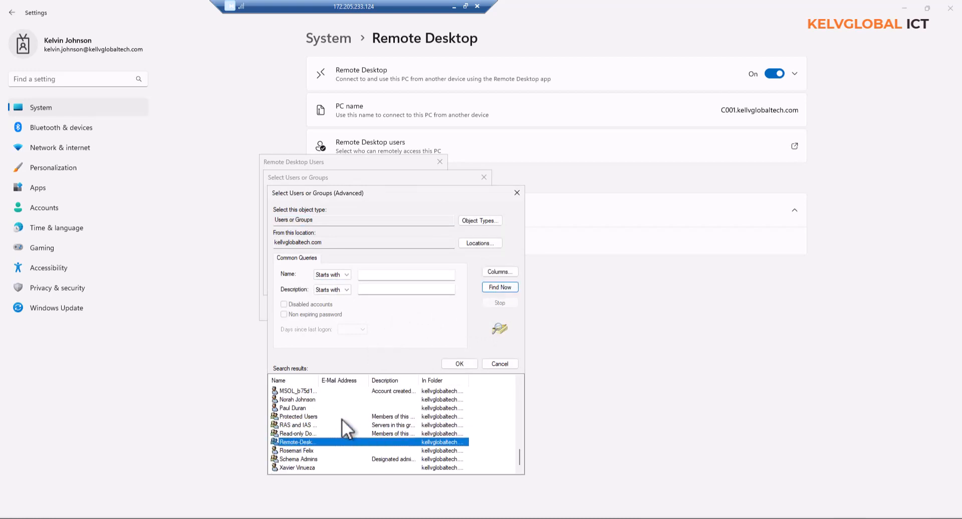
double_click(306, 441)
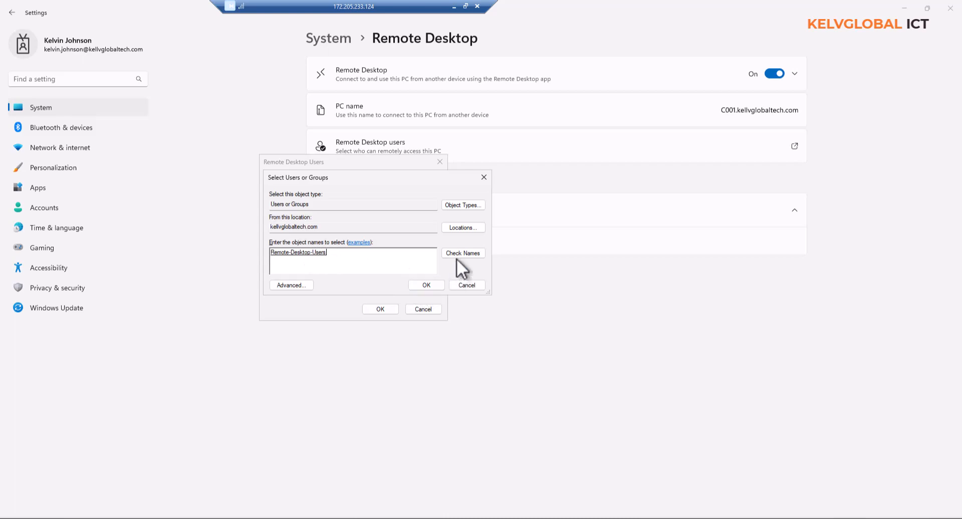
click(423, 283)
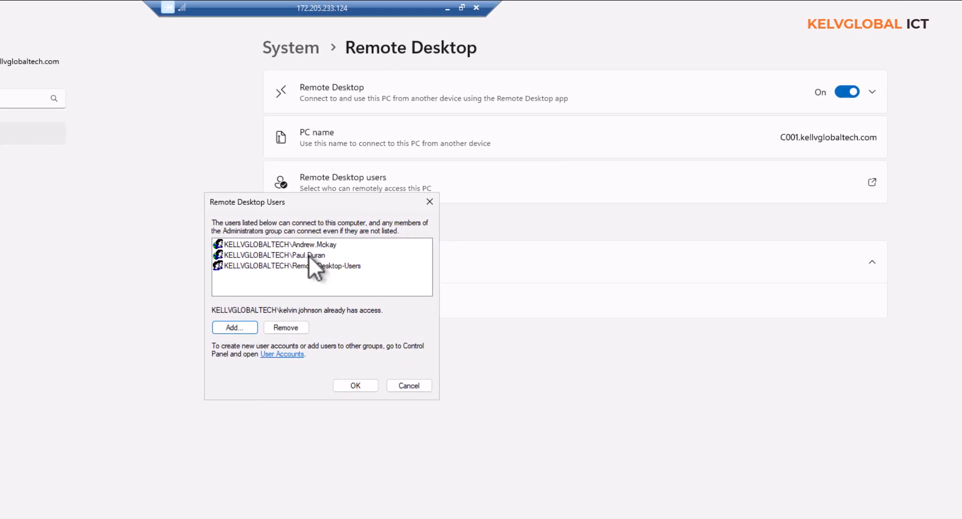
Step: Remove both individual domain users from the allowed list, keeping only the Remote-Desktop-Users group
click(309, 255)
click(291, 327)
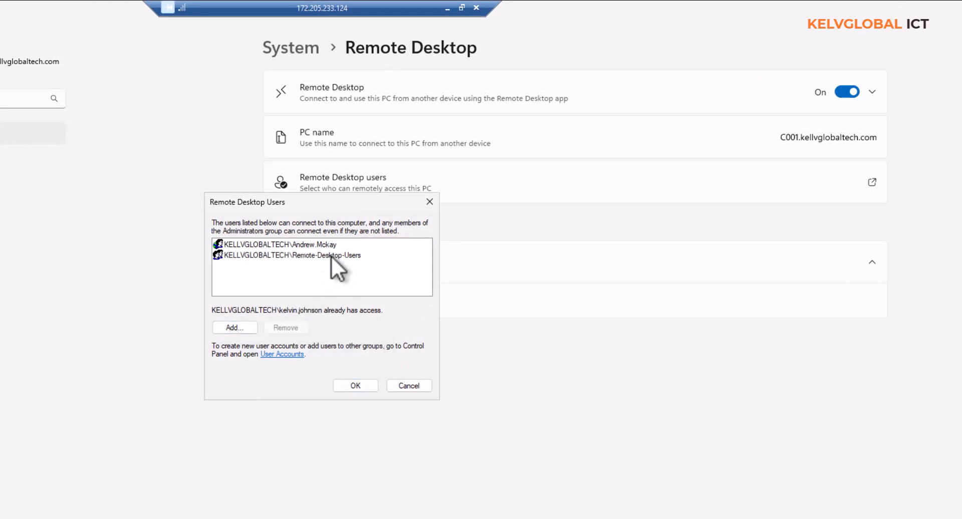
click(312, 247)
click(296, 328)
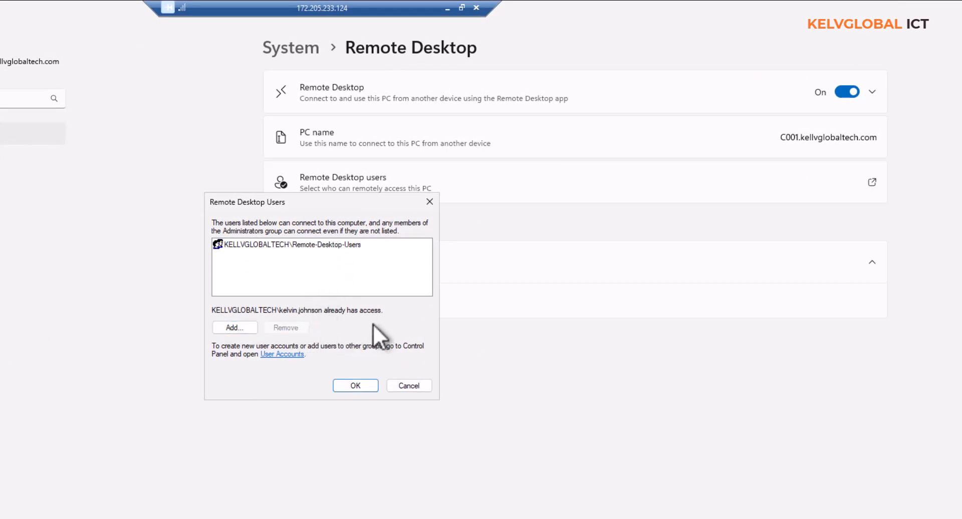
click(329, 244)
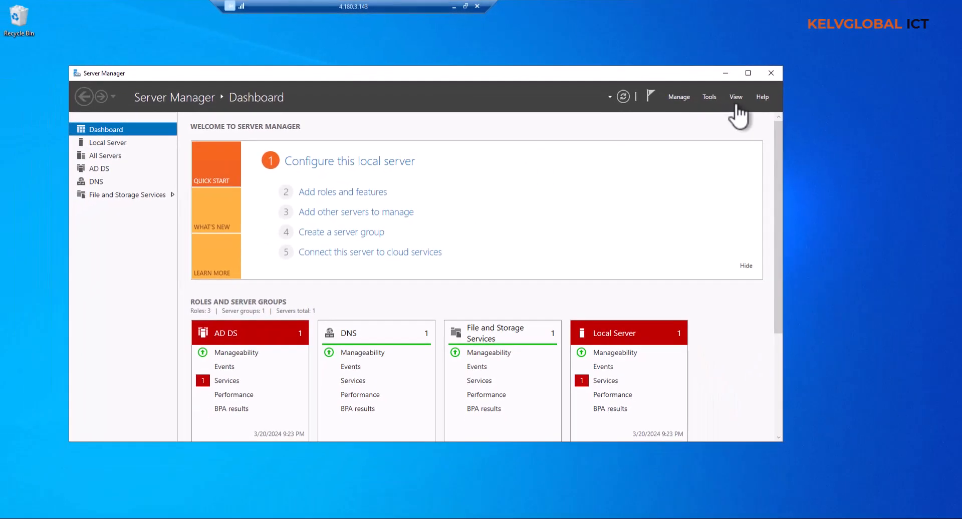
Step: On the domain controller, open Active Directory Users and Computers and display the members of Remote-Desktop-Users in the KELVGLOBALICT Groups unit
click(716, 99)
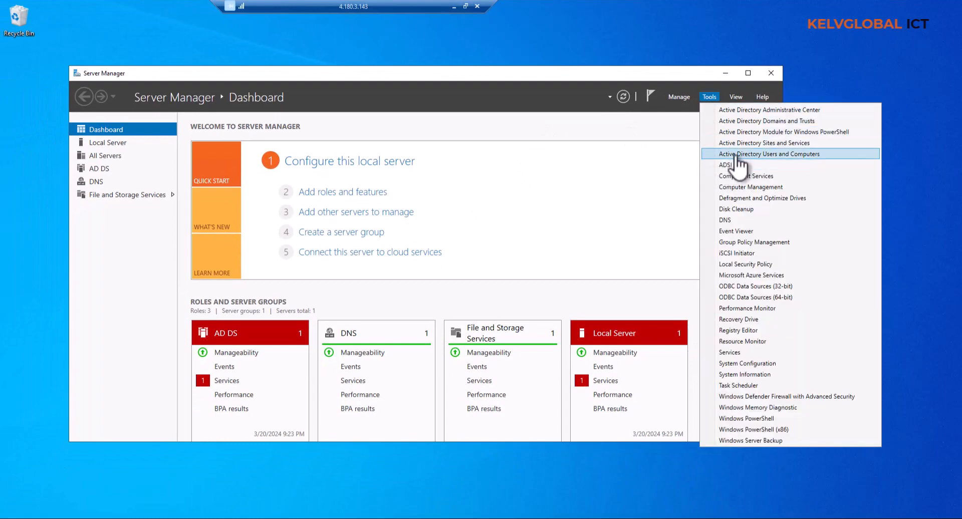
click(733, 154)
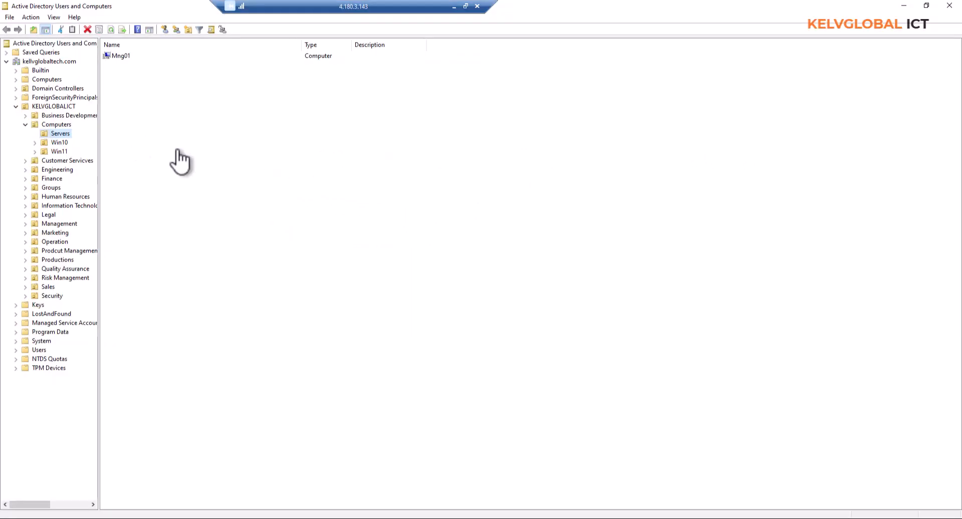
double_click(30, 188)
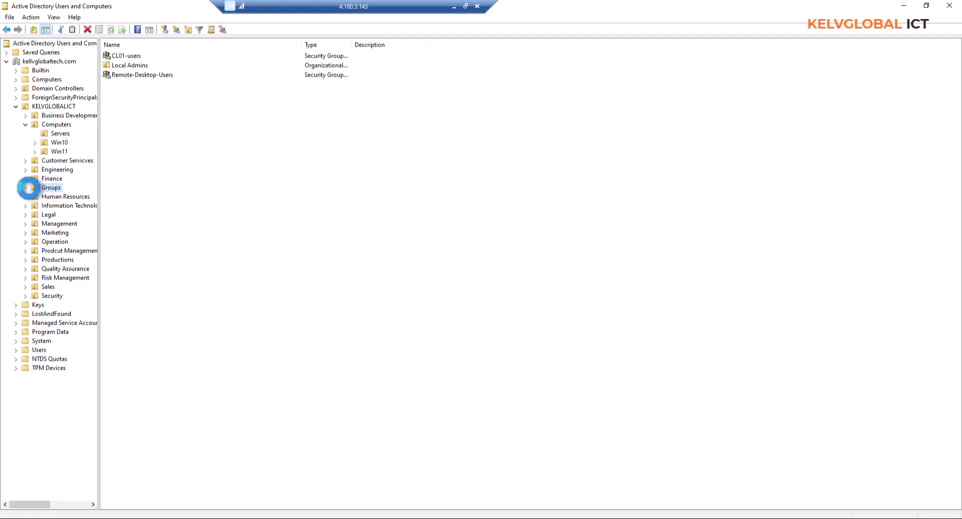
double_click(145, 75)
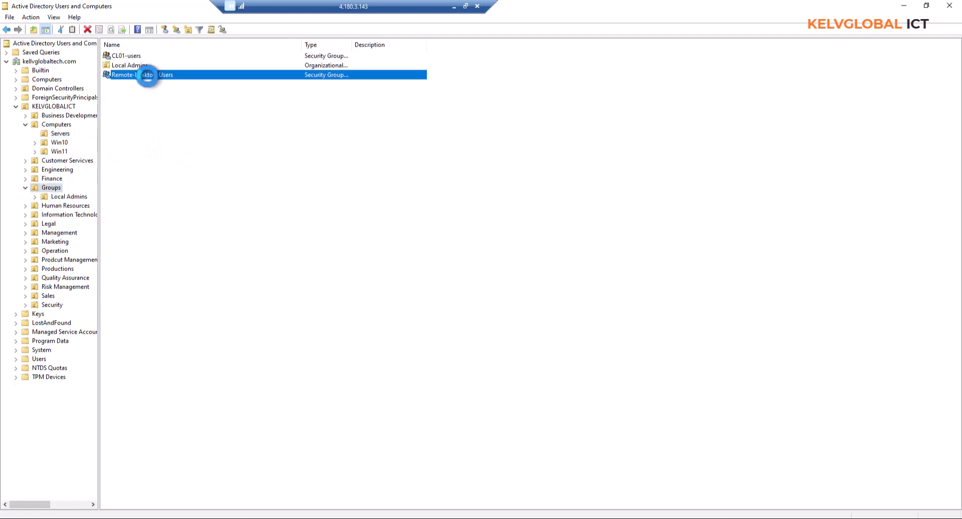
click(449, 174)
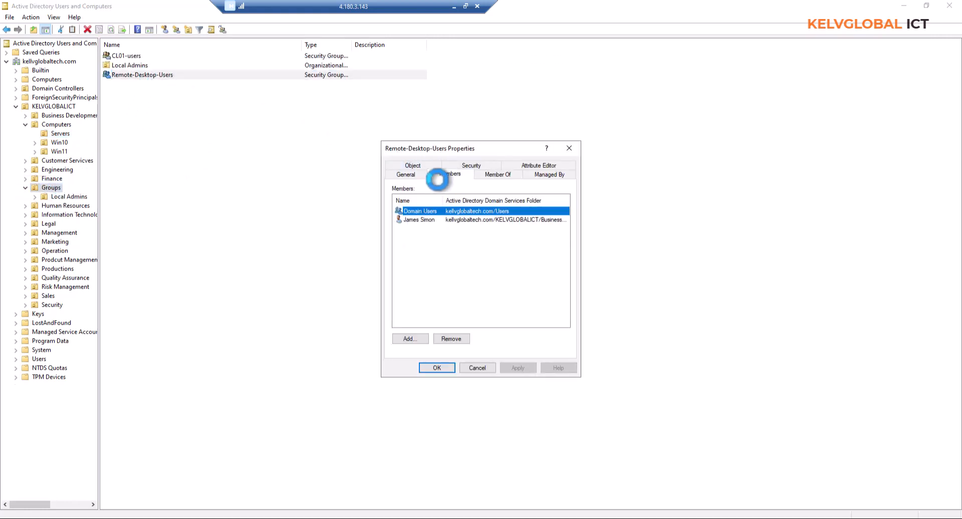
Step: Add the user originally listed in the PC's Remote Desktop access list to the group's members by first name
click(410, 339)
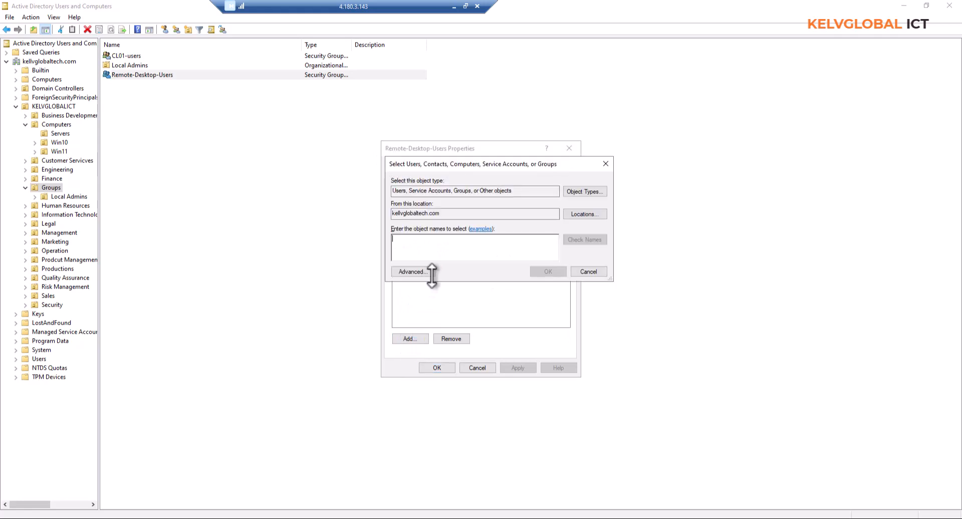
text(p)
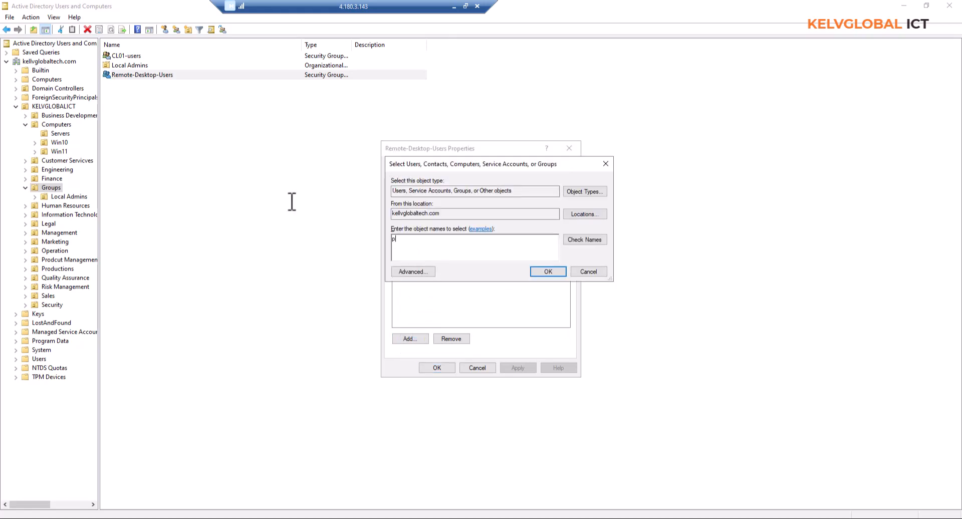
text(aul)
key(Return)
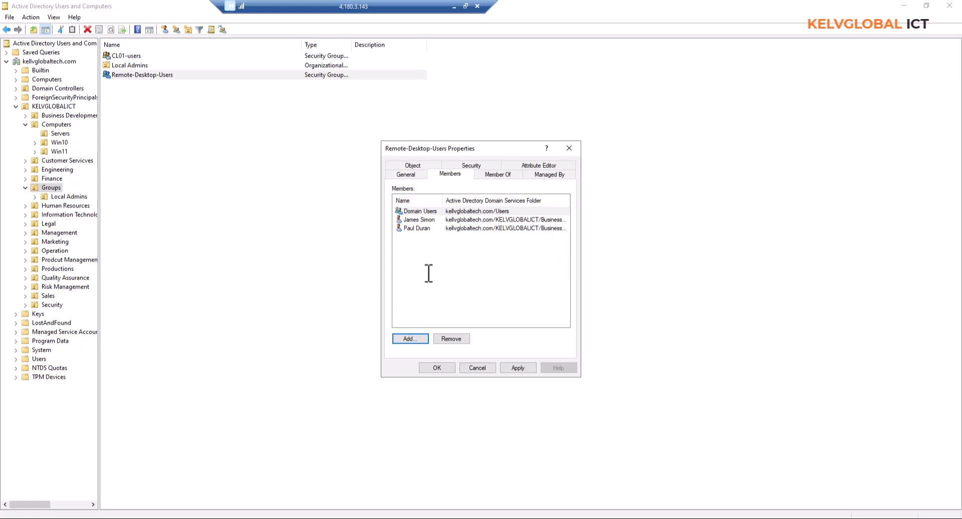
Step: Remove Domain Users from the members of the Remote-Desktop-Users group and apply the membership changes
click(430, 211)
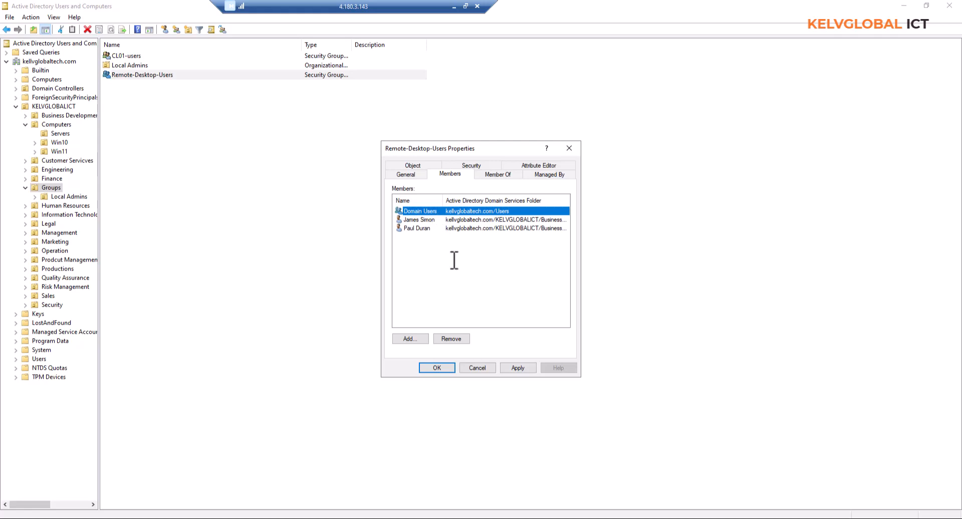
click(451, 339)
click(511, 301)
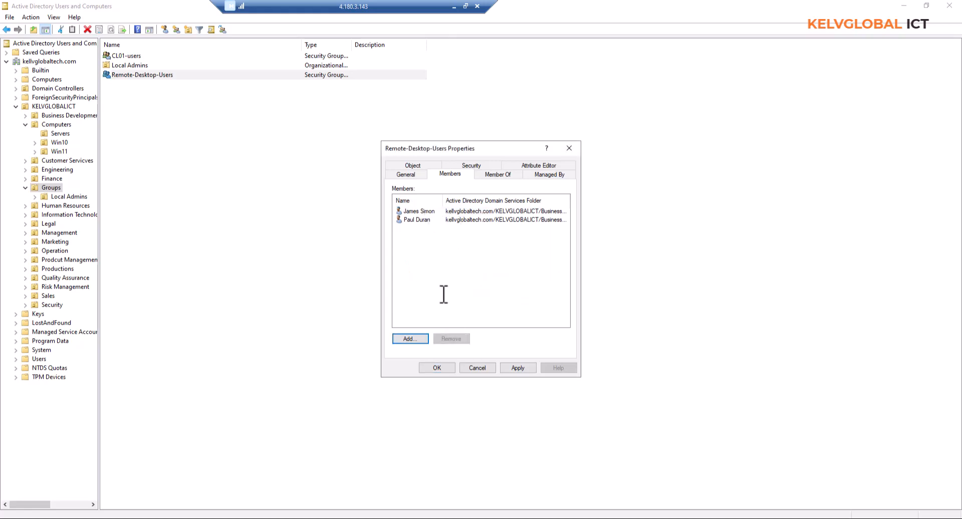
click(517, 368)
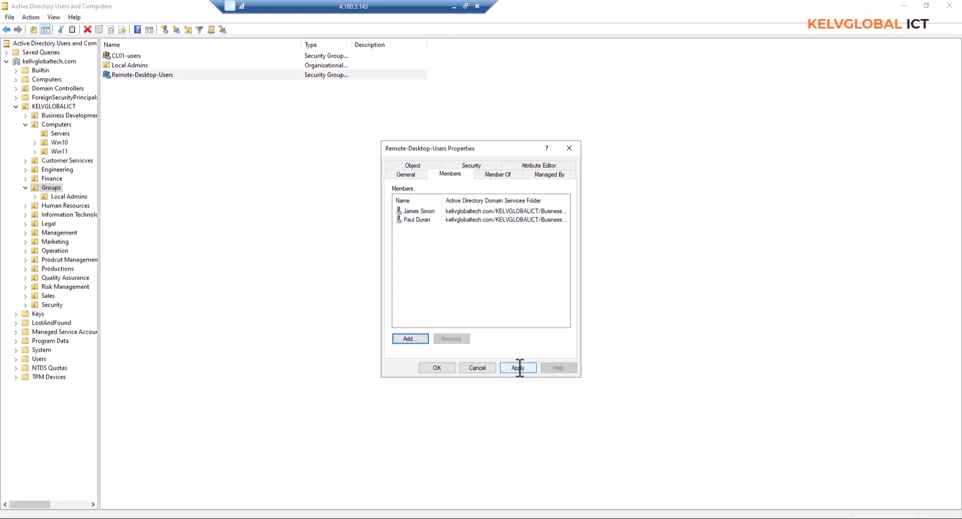
Step: Close the group's properties, minimize Active Directory Users and Computers, and open Remote Desktop Connection on the domain controller
click(439, 367)
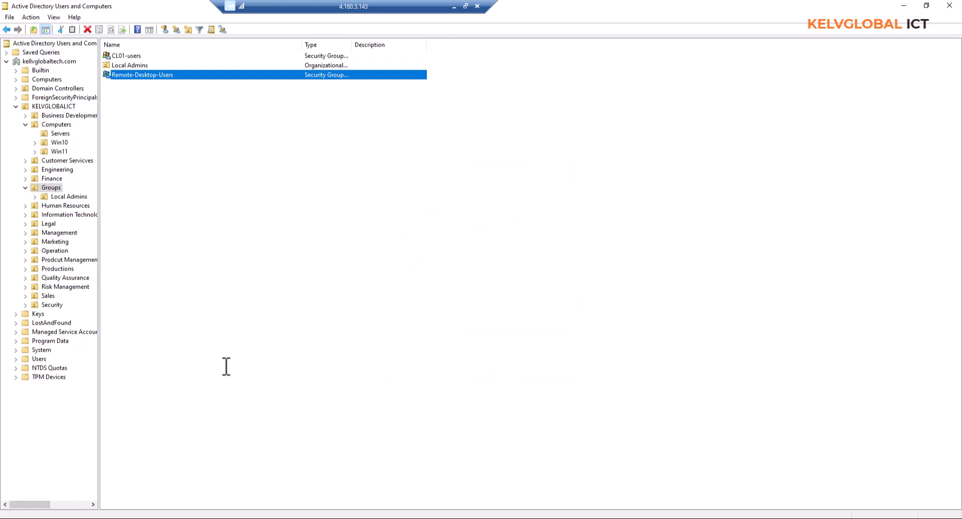
click(904, 6)
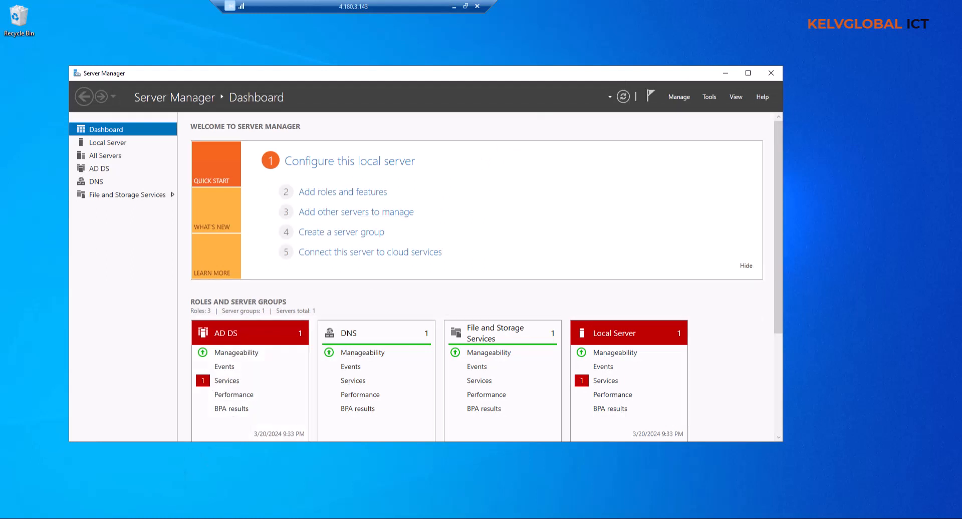
click(161, 518)
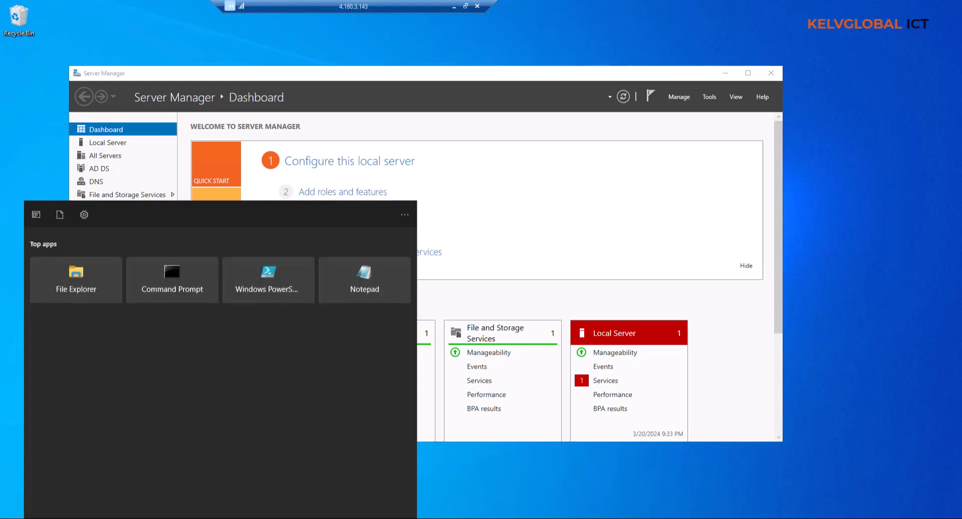
text(re)
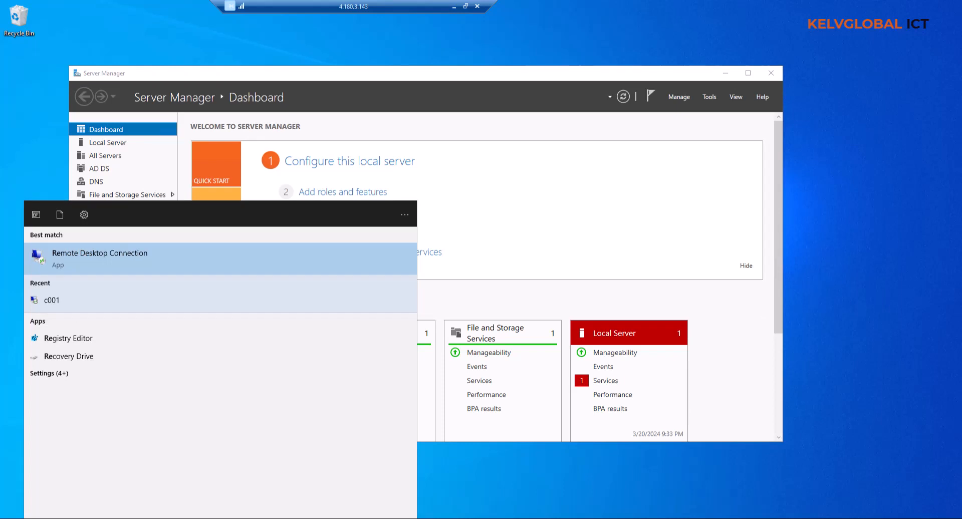
text(mot)
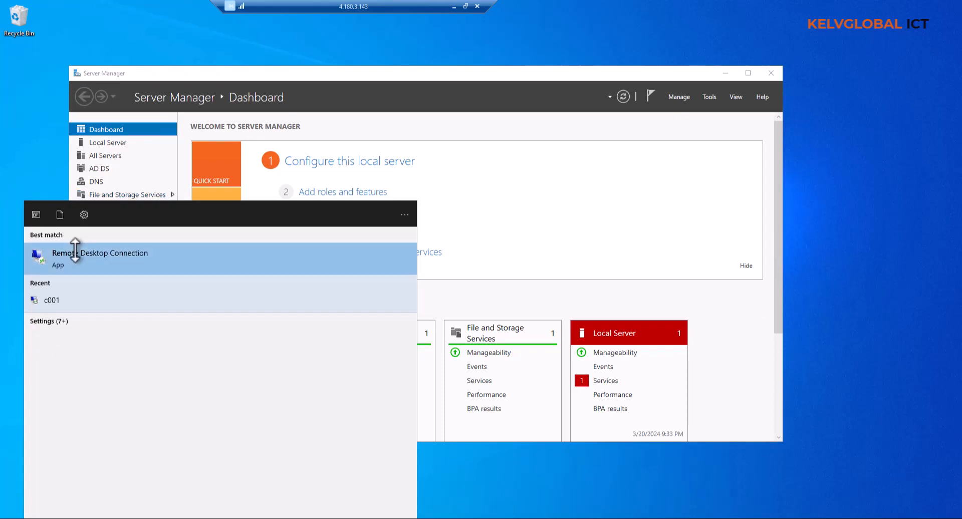
click(90, 257)
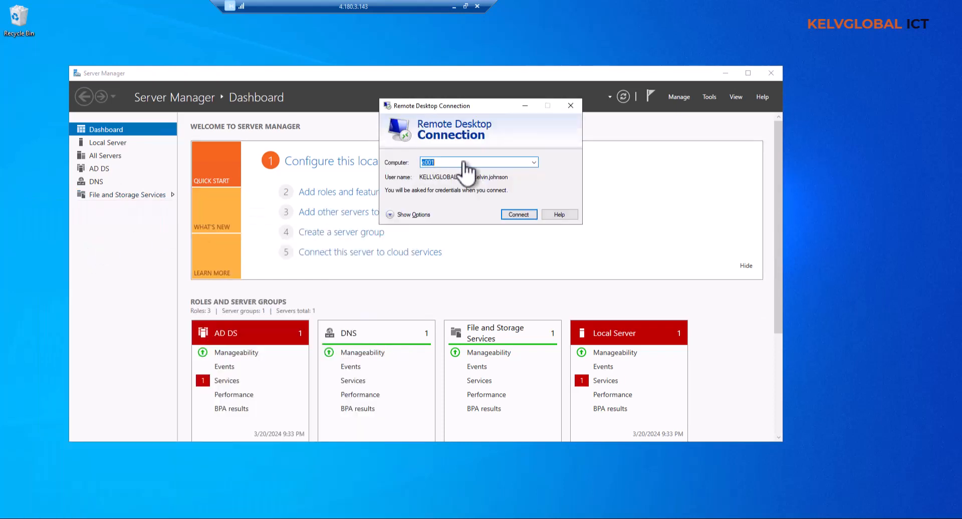
Step: Set the remote computer to C001 and expand the connection options
click(454, 164)
drag(455, 166, 392, 164)
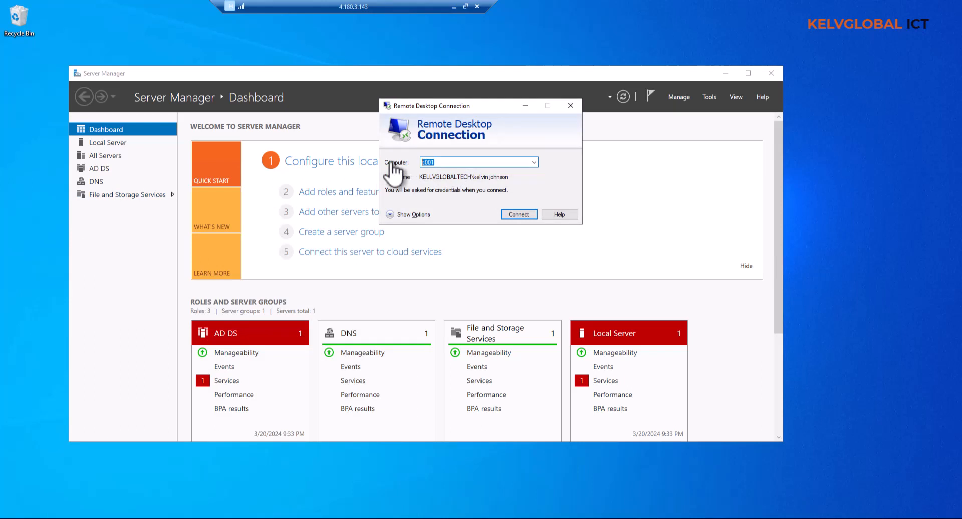
text(C)
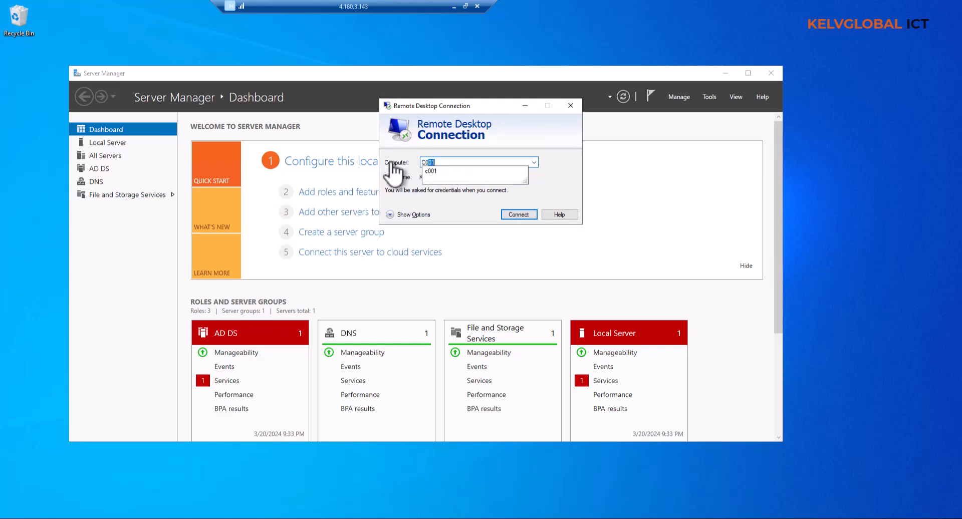
text(001)
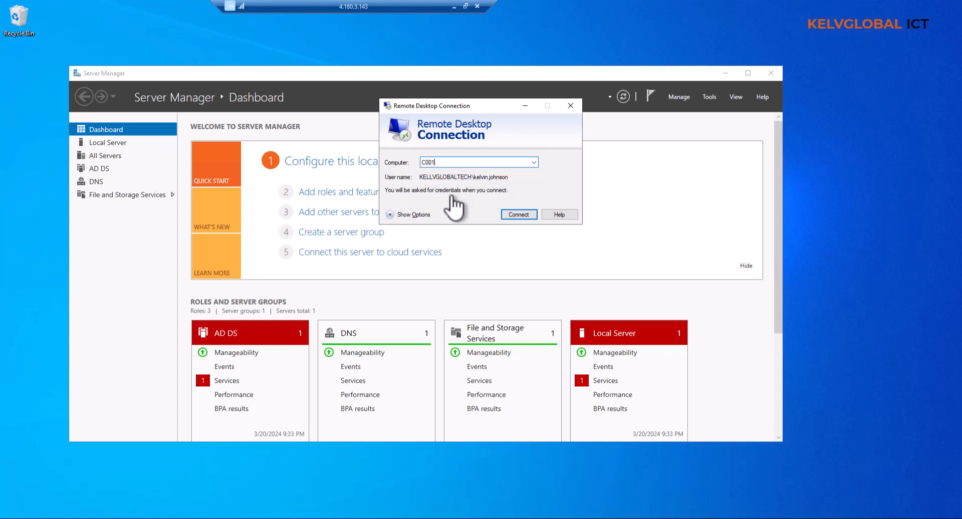
click(414, 215)
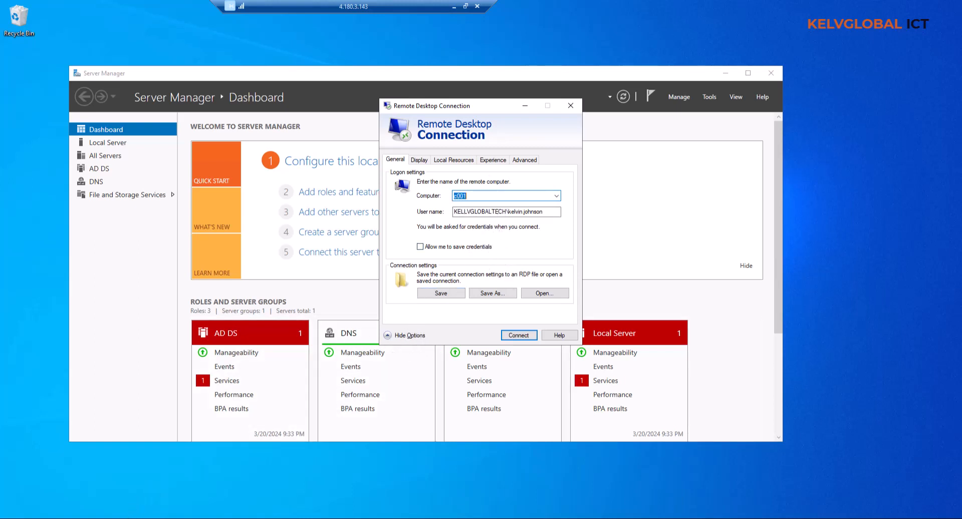
Step: Ping C001 from a Command Prompt to check that it is reachable, and close the prompt
key(super)
text(cmd)
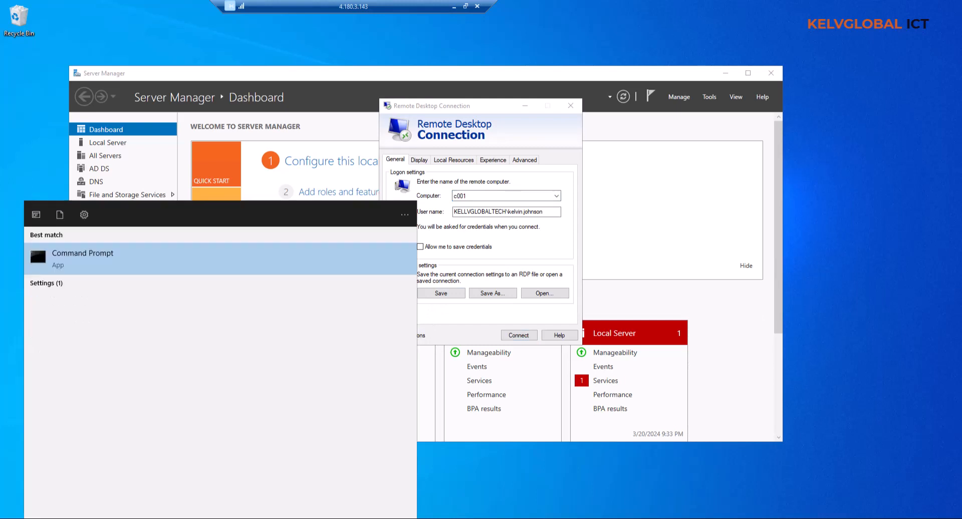
key(Return)
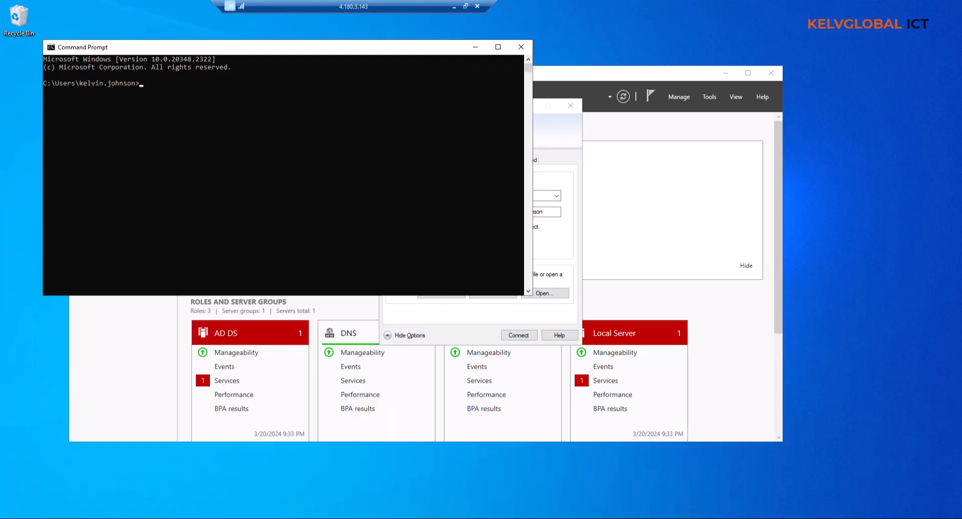
text(ping C)
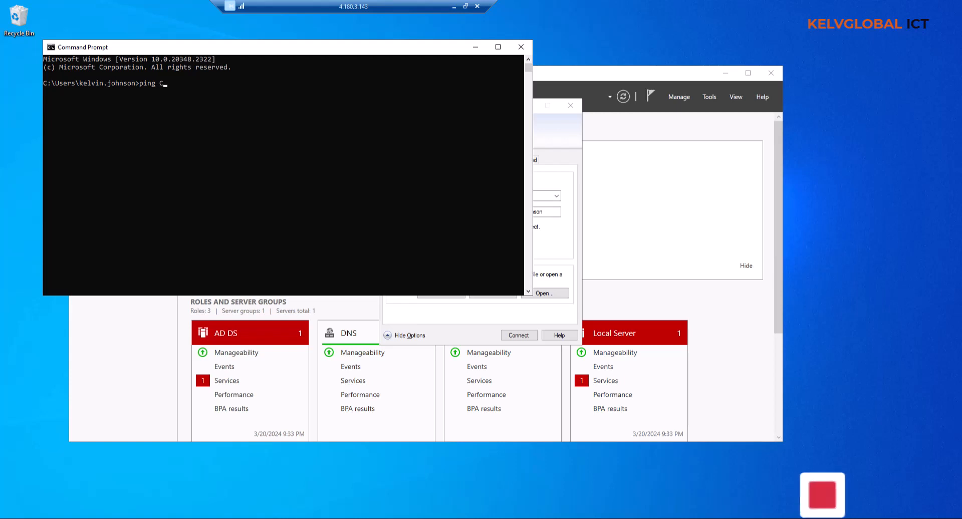
text(001)
key(Return)
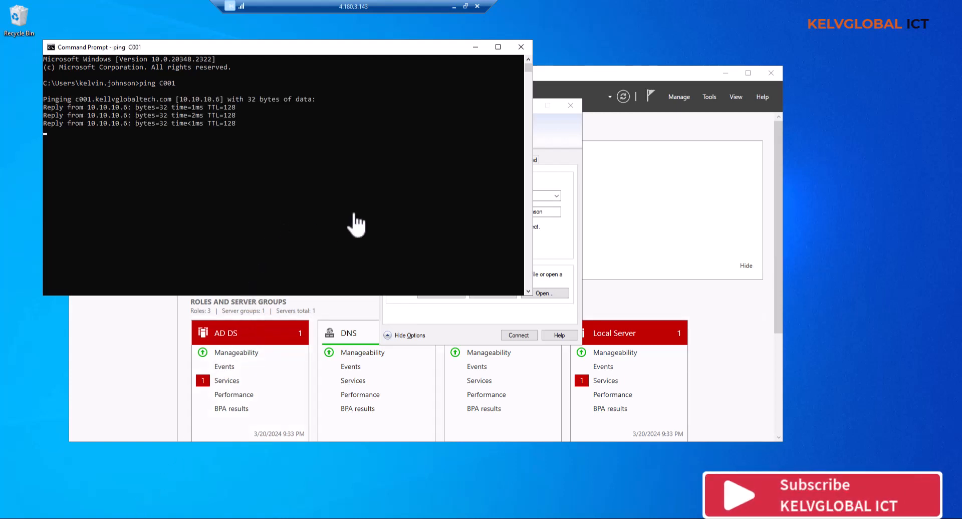
click(410, 195)
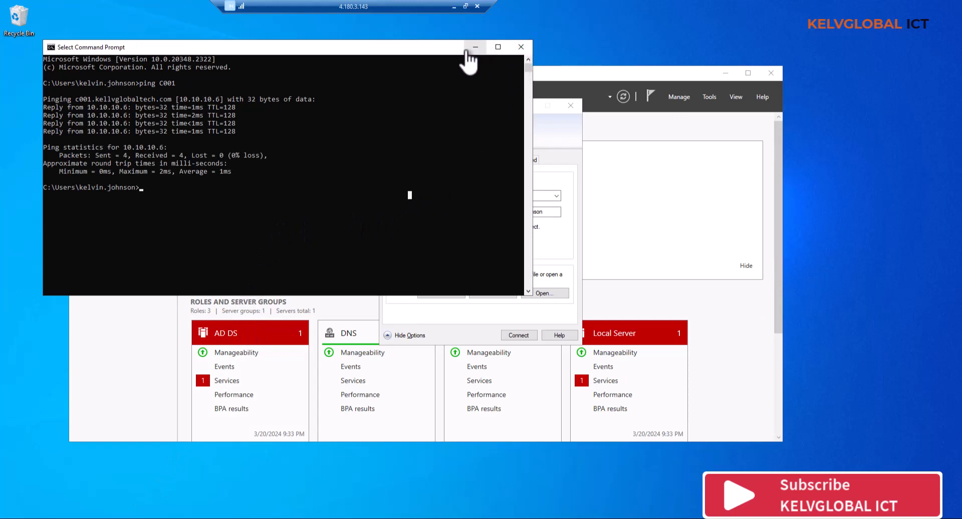
click(519, 48)
Step: Connect to C001 through Remote Desktop, entering the domain account's password
click(518, 337)
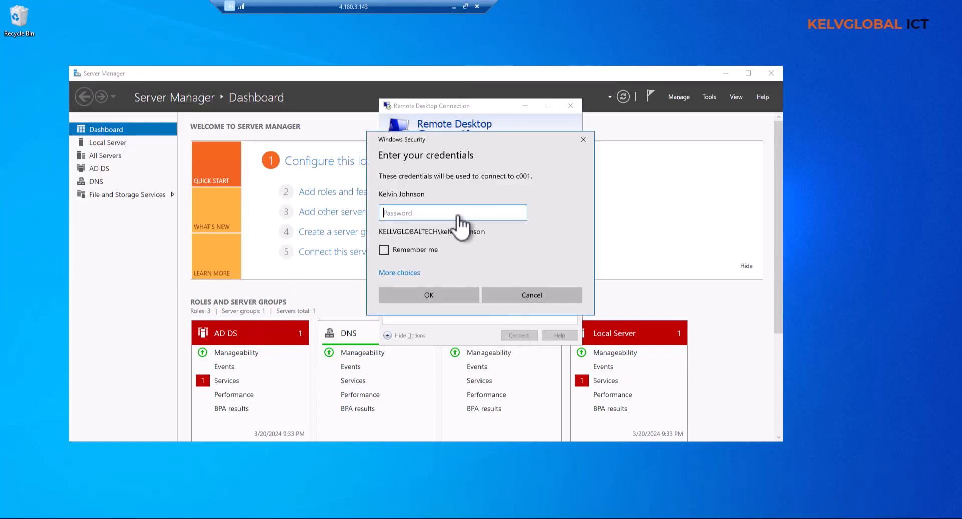
text(•••••••••)
click(453, 295)
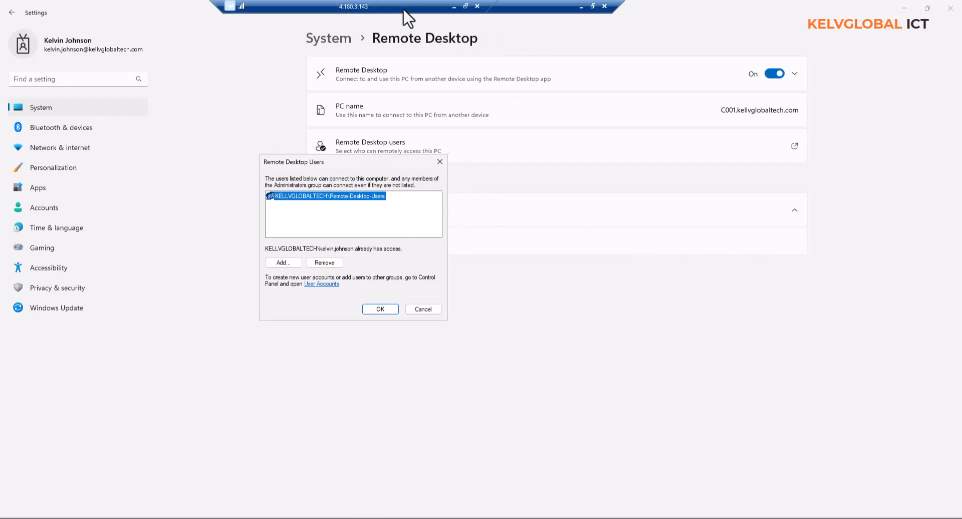
Step: Move the outer session's connection bar aside, and close the Remote Desktop Users dialog and Settings on C001
drag(403, 7, 323, 5)
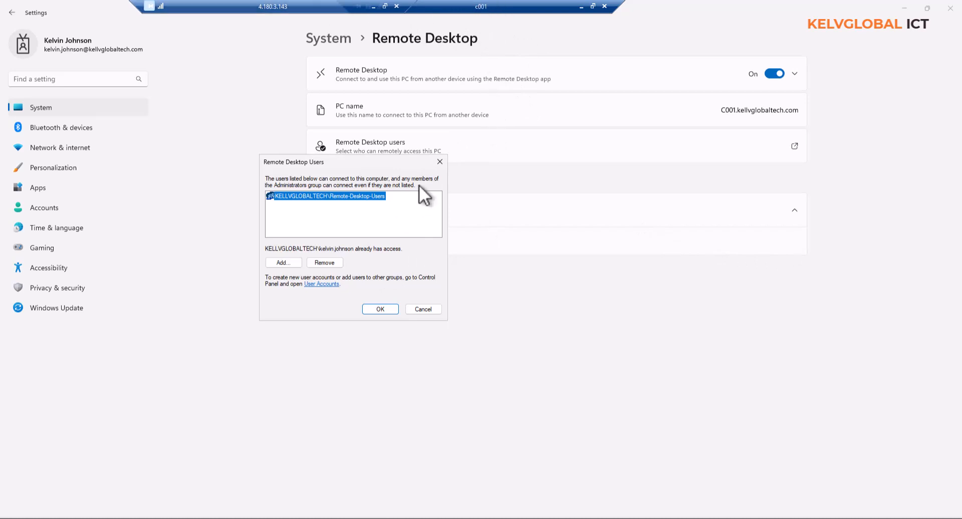
click(440, 162)
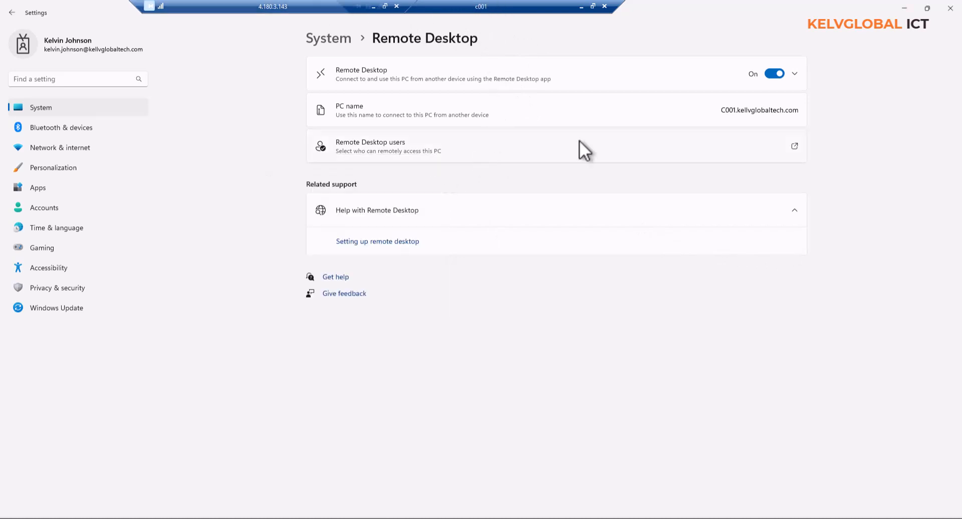
click(950, 8)
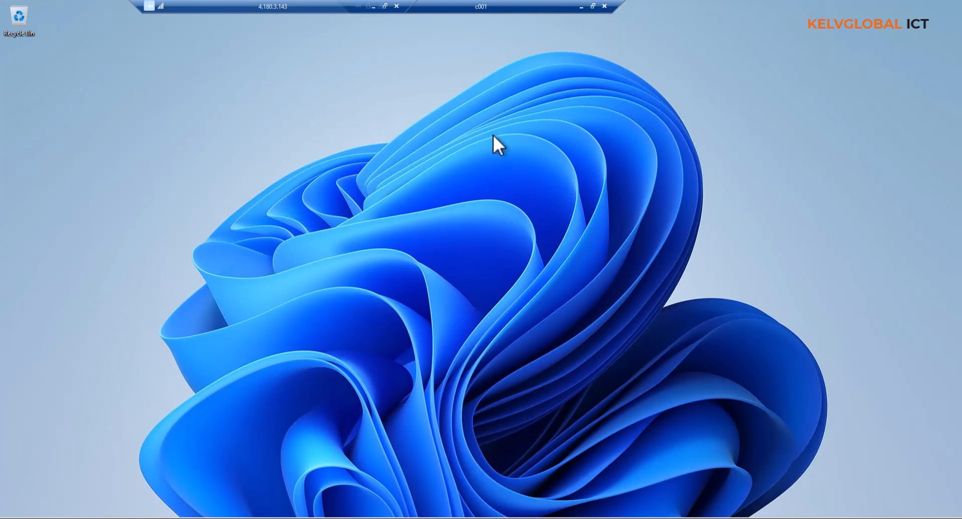
Step: Examine the signed-in user sessions on C001 and their available actions in Task Manager, close it and dismiss the earlier connection's notice
right_click(665, 518)
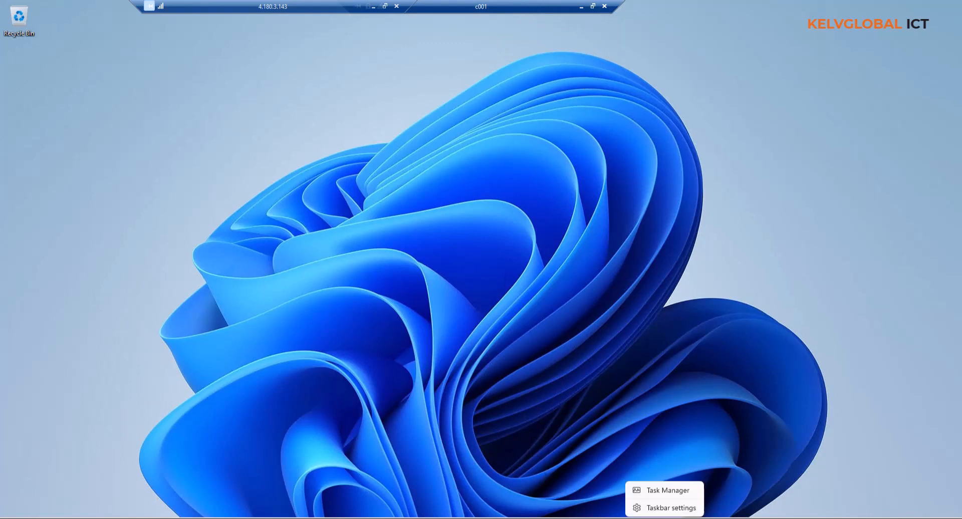
click(657, 490)
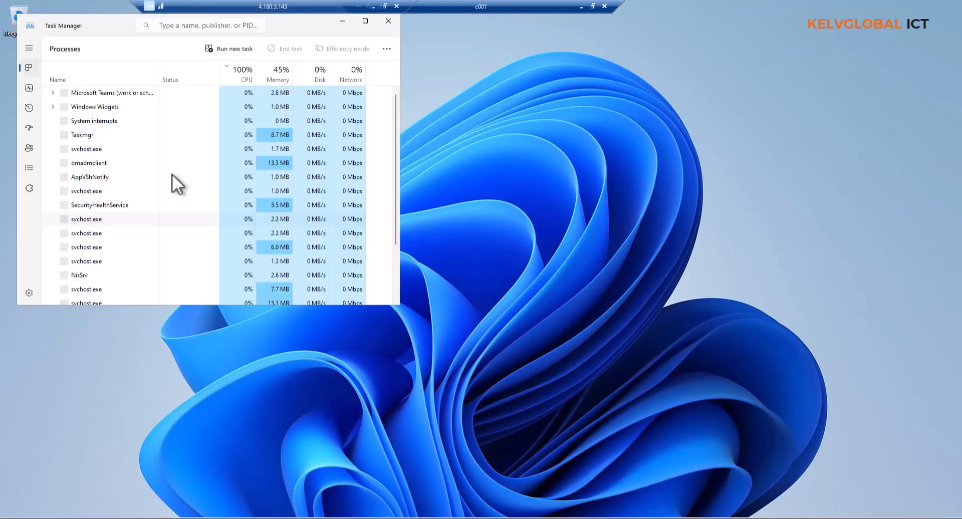
click(29, 148)
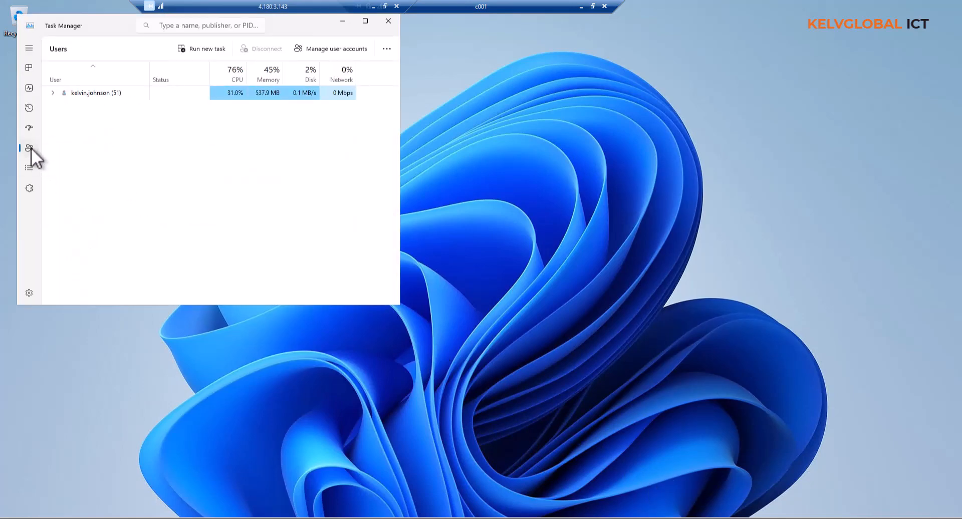
click(53, 93)
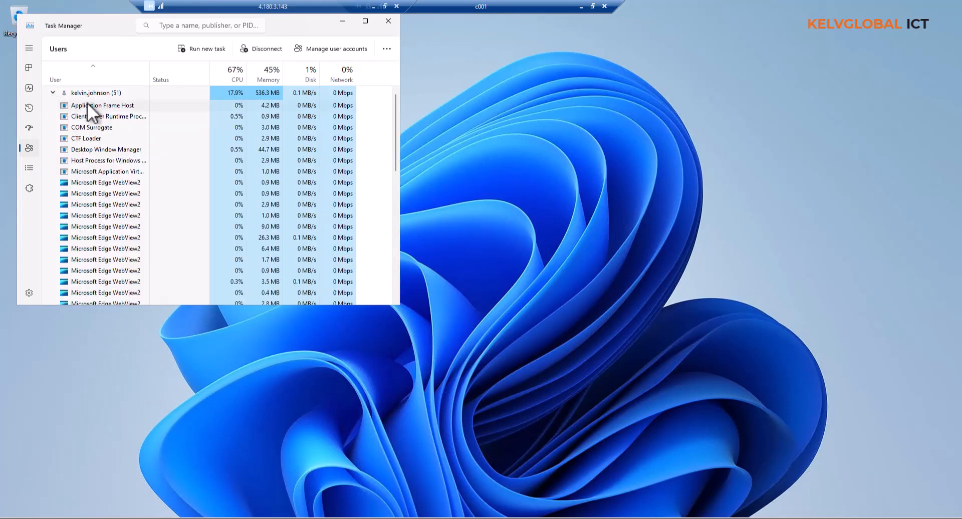
click(53, 93)
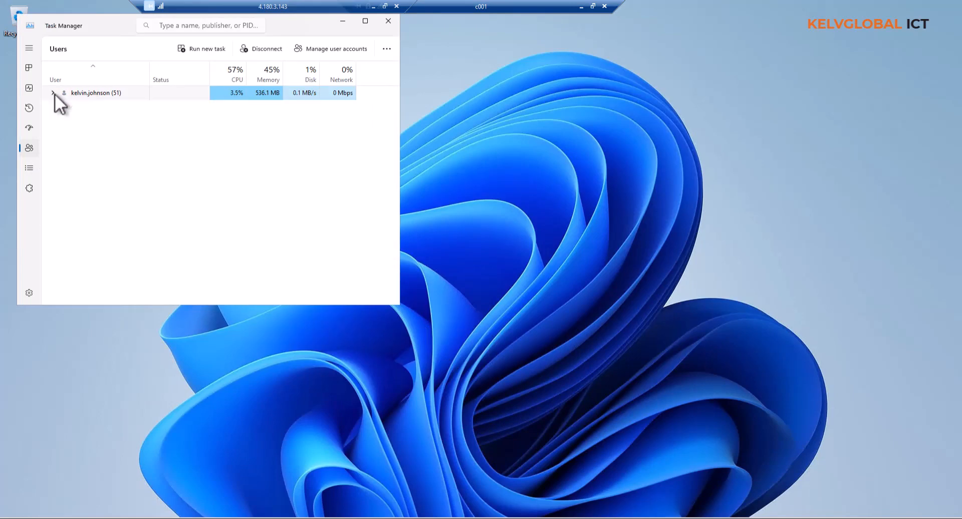
right_click(108, 95)
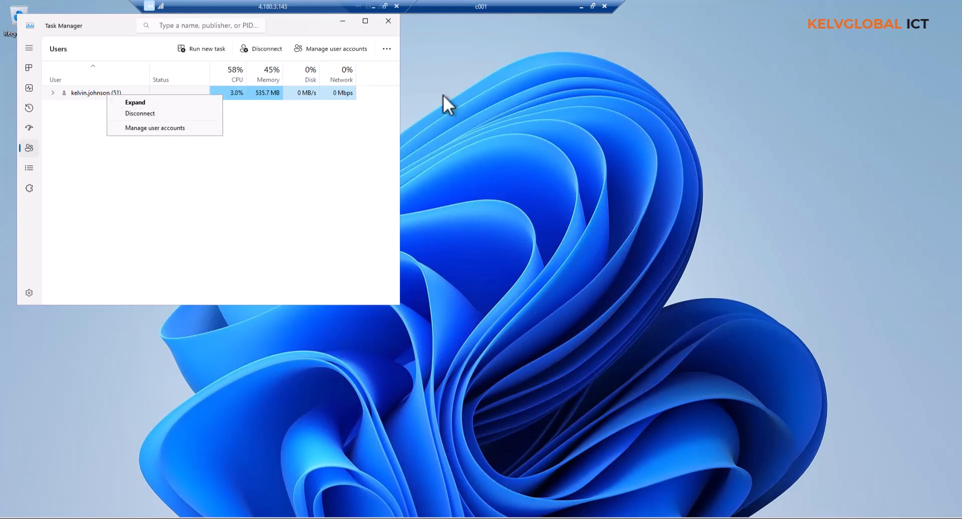
click(388, 21)
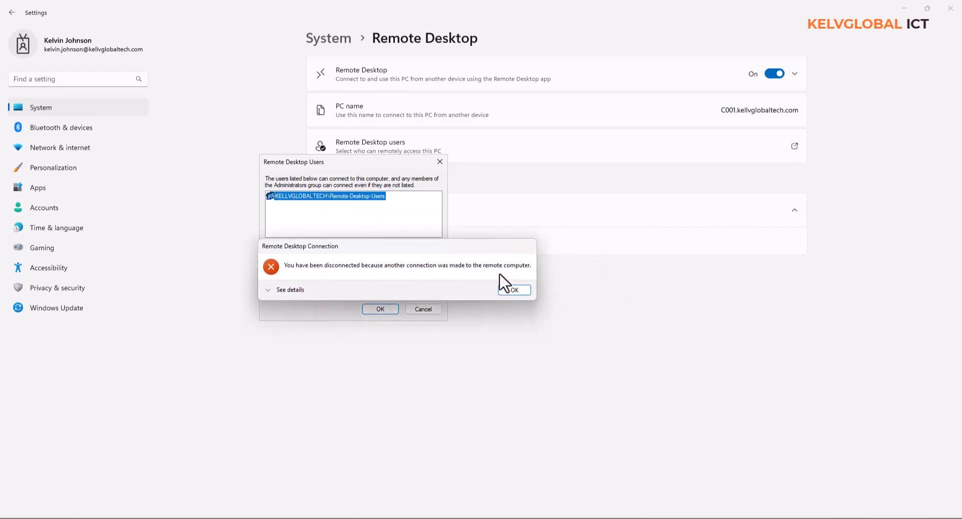
click(506, 290)
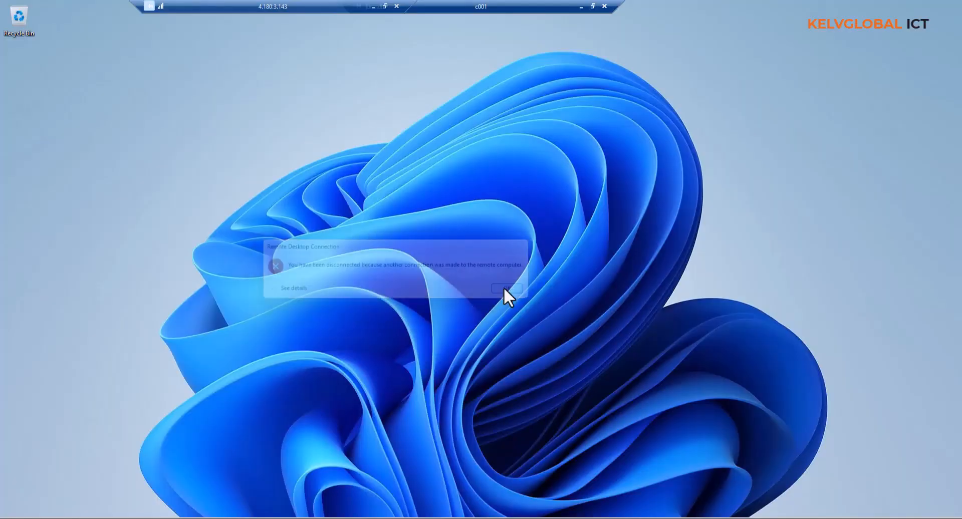